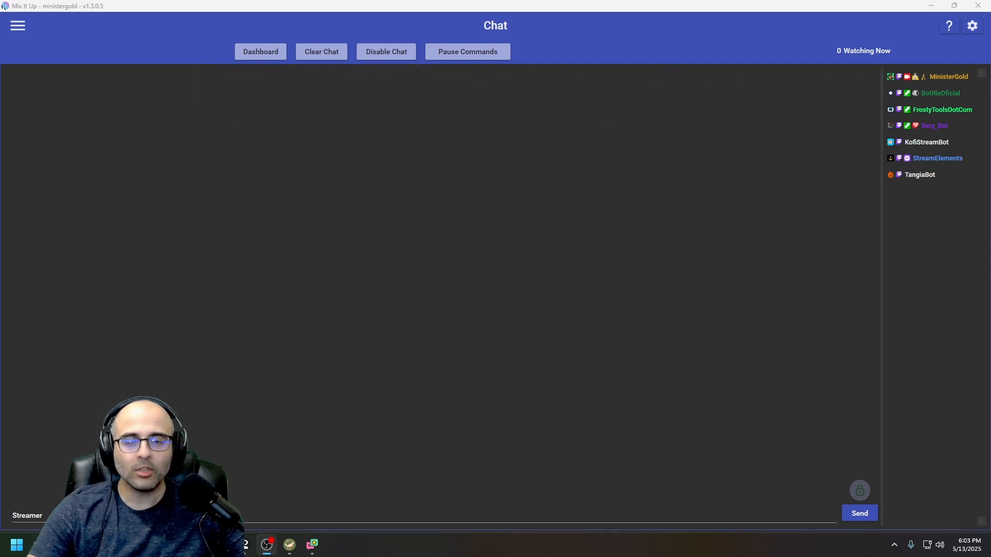
- Open the About page to view the application version and contact resources
click(17, 29)
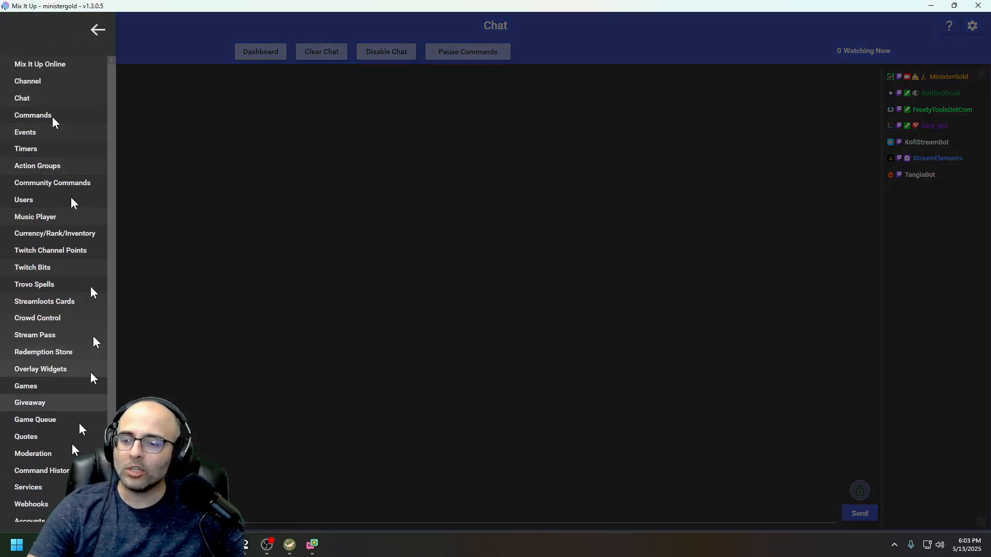
scroll(49, 475, down, 3)
click(33, 501)
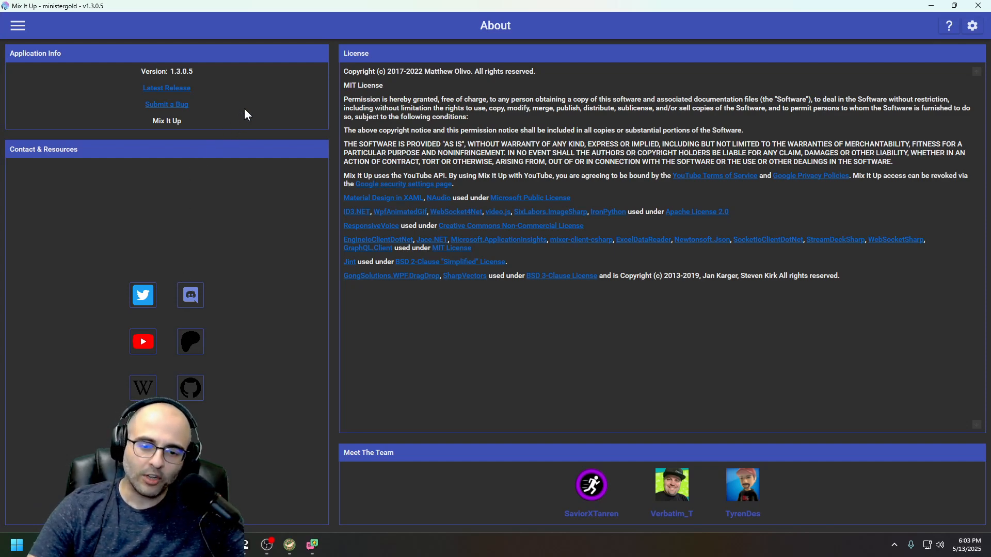
- Open the Twitch Channel Subscribed event command for editing
click(20, 28)
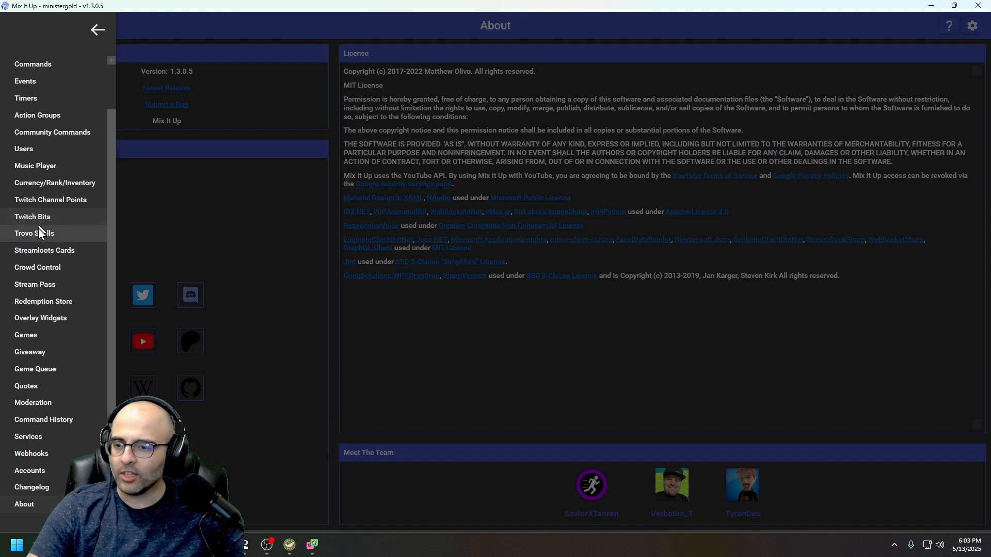
click(30, 85)
click(70, 88)
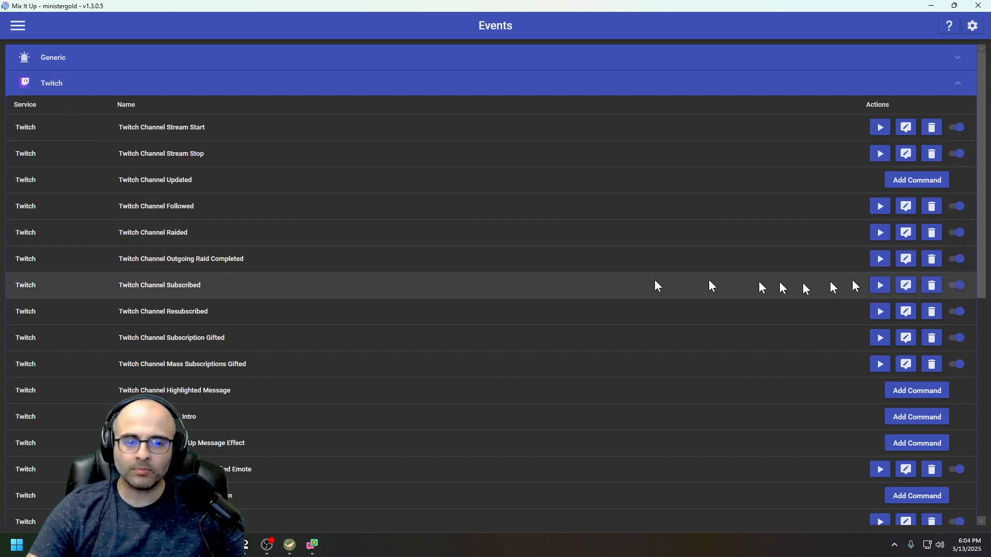
click(904, 288)
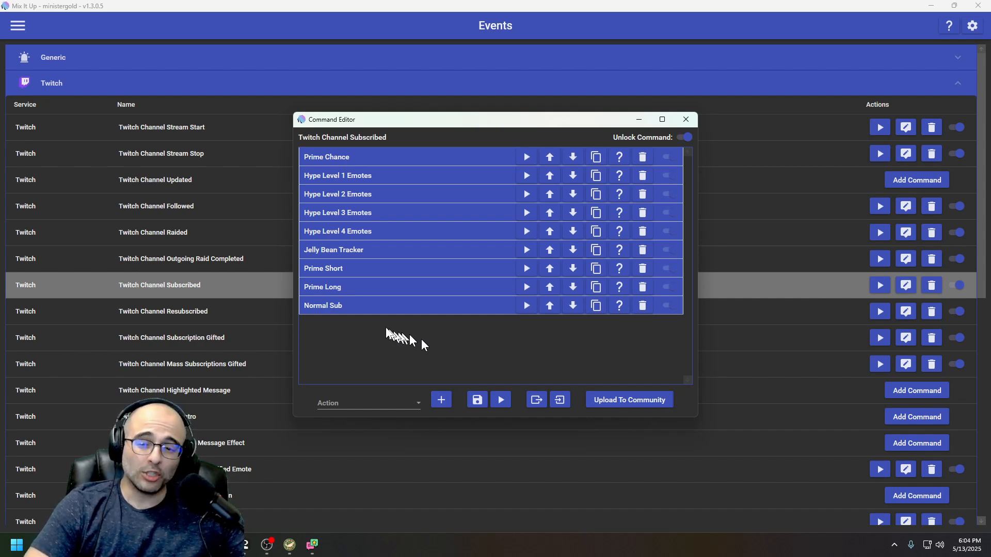
- Expand the Prime Short conditional and examine its clauses and nested actions
click(347, 270)
scroll(373, 256, down, 2)
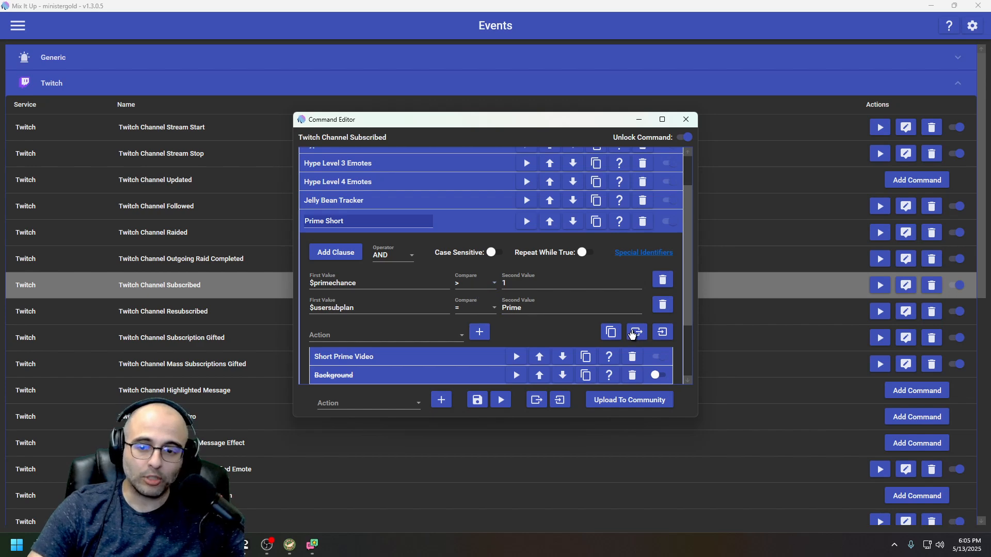
scroll(418, 333, down, 1)
scroll(408, 335, down, 2)
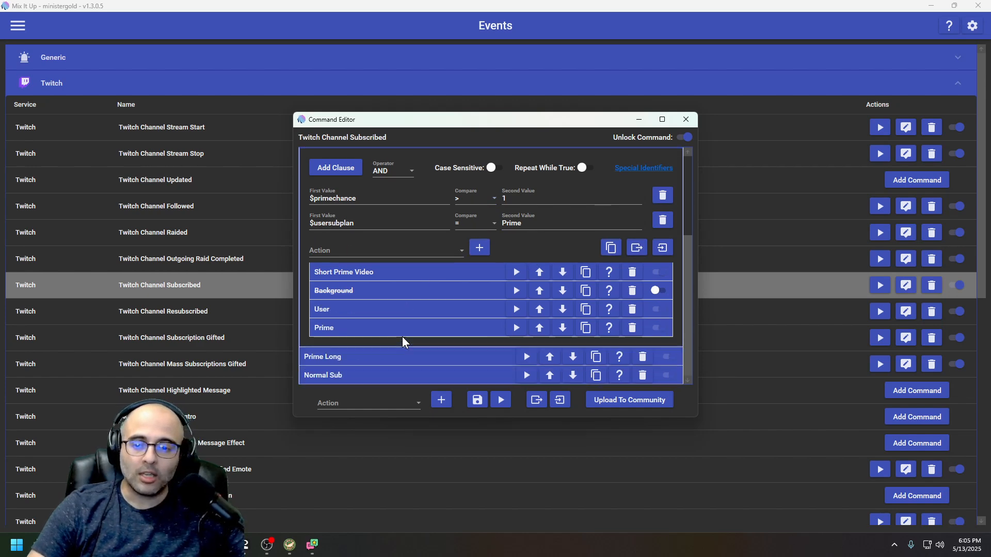
- Examine the file, size and position settings of the Short Prime Video action, and collapse it
click(400, 270)
scroll(397, 279, down, 2)
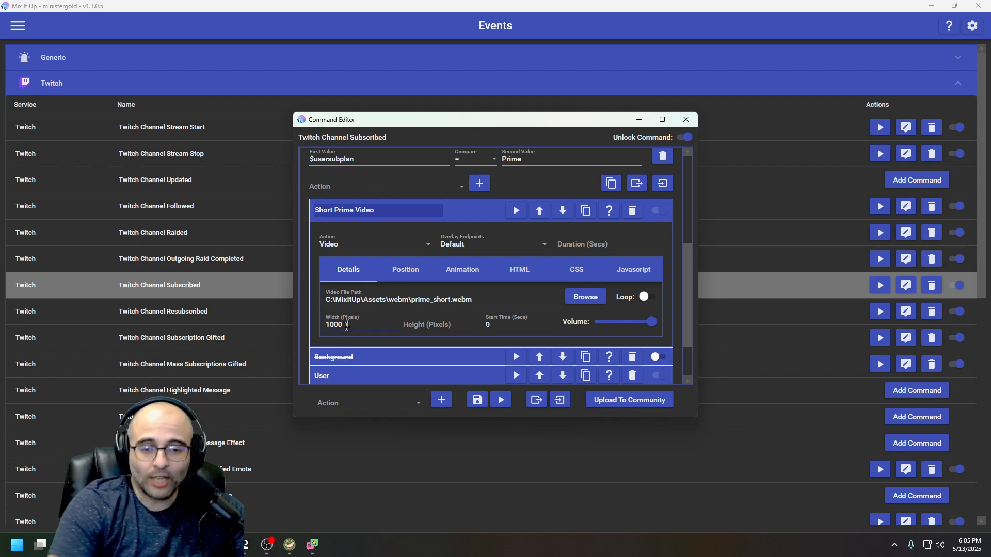
click(410, 274)
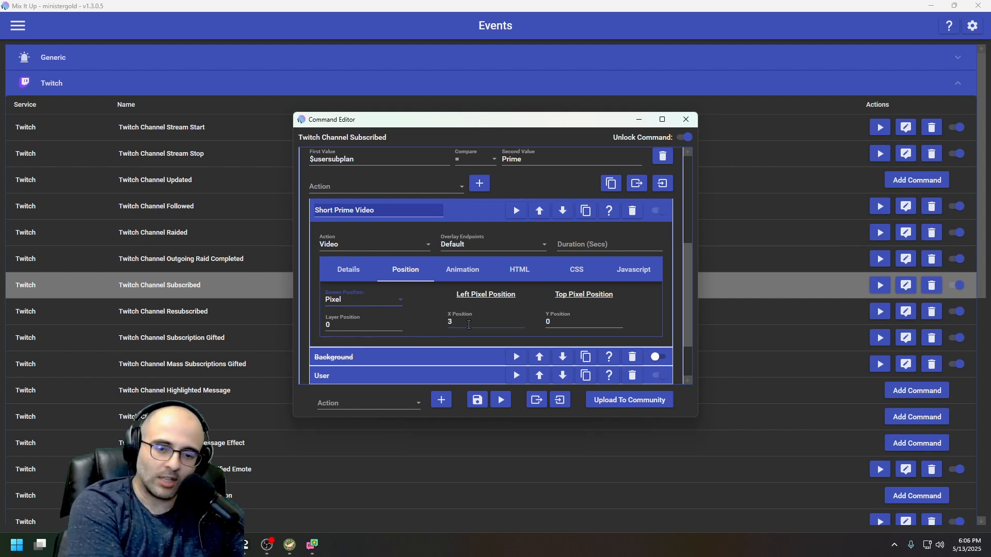
click(350, 275)
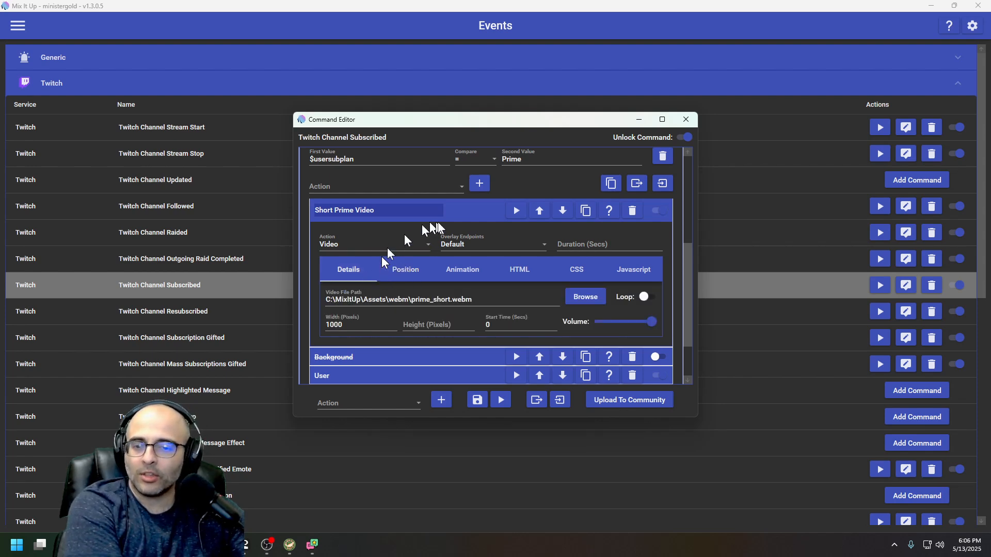
click(460, 220)
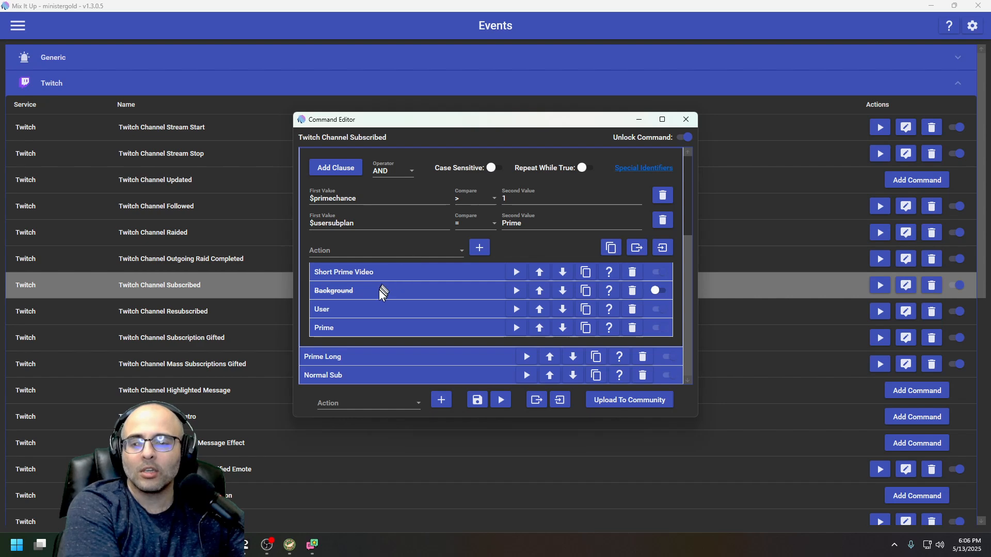
- Examine the text, duration and position settings of the User action within Prime Short, and collapse it
click(377, 314)
scroll(382, 305, down, 4)
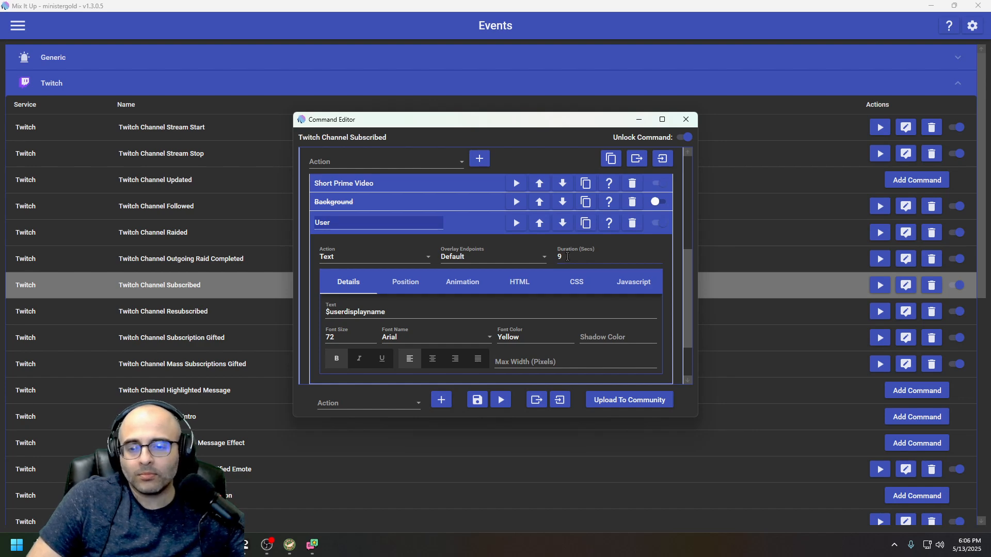
click(407, 287)
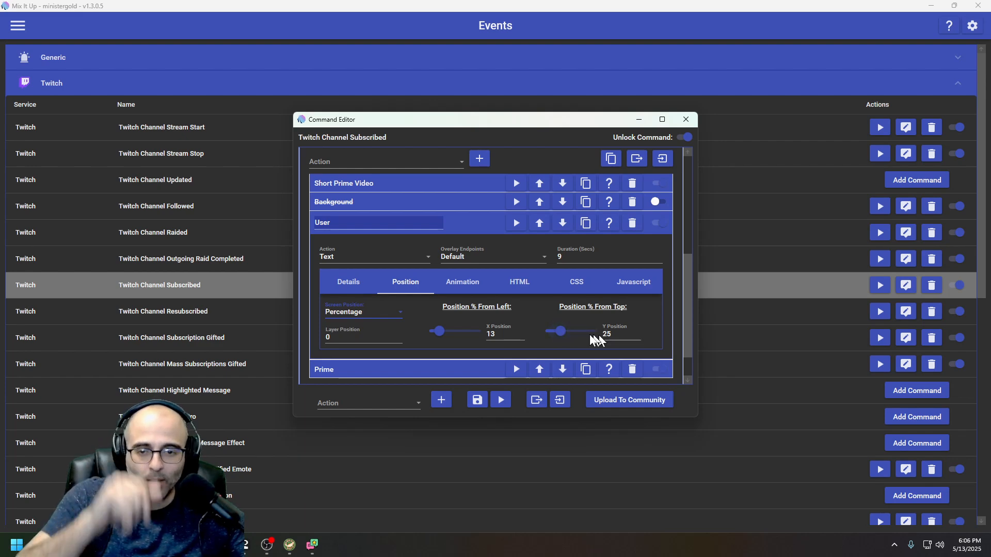
click(428, 222)
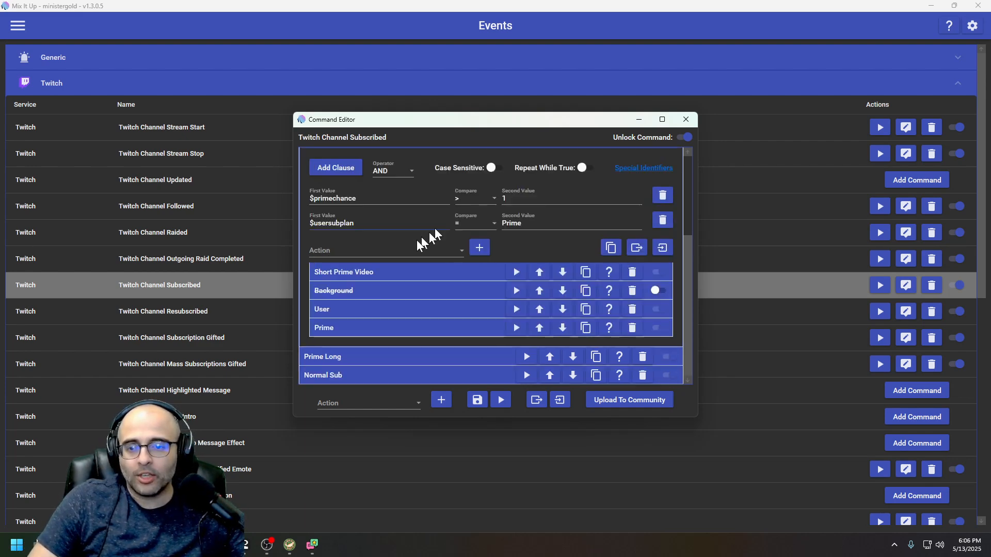
click(366, 310)
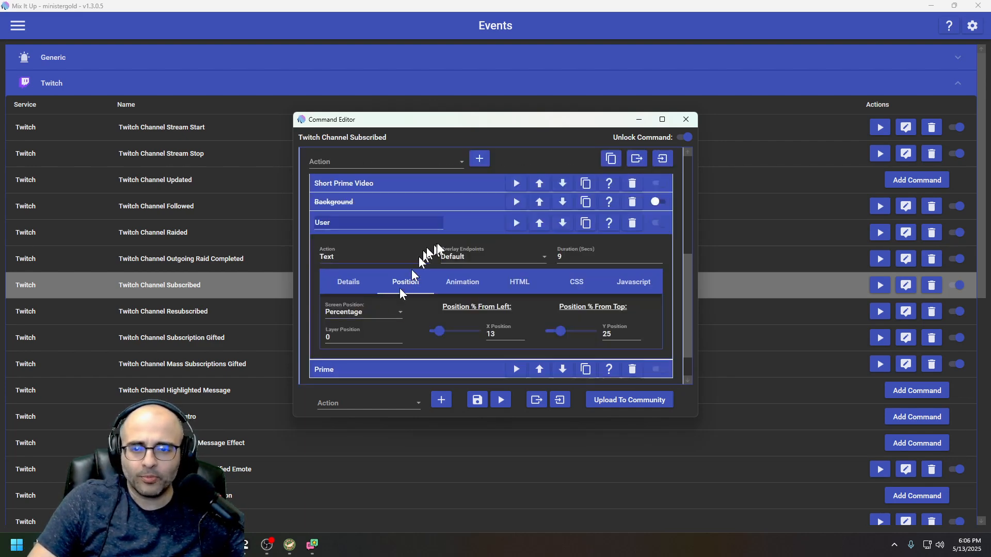
click(458, 224)
- Examine the text and position settings of the Prime action, and collapse it together with the Prime Short conditional
click(379, 326)
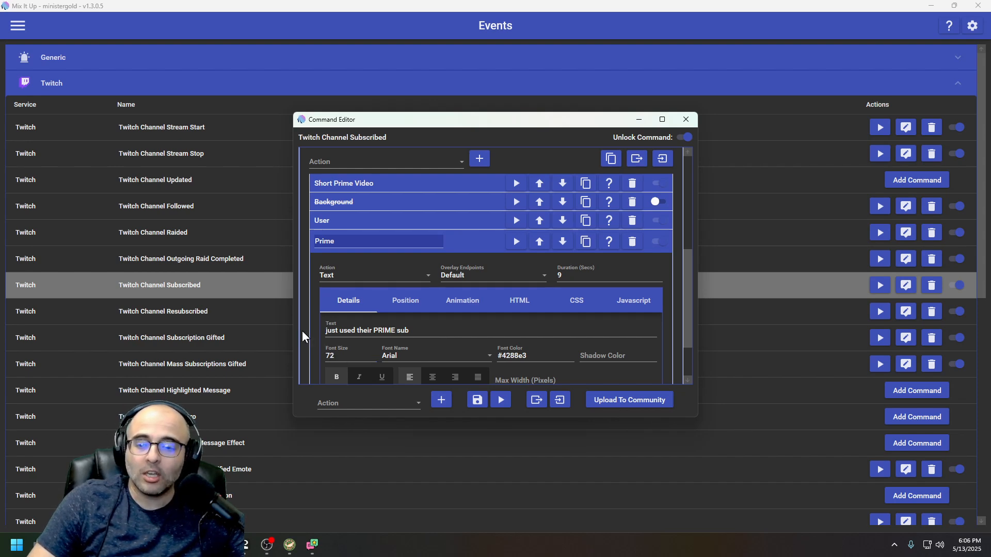
click(411, 304)
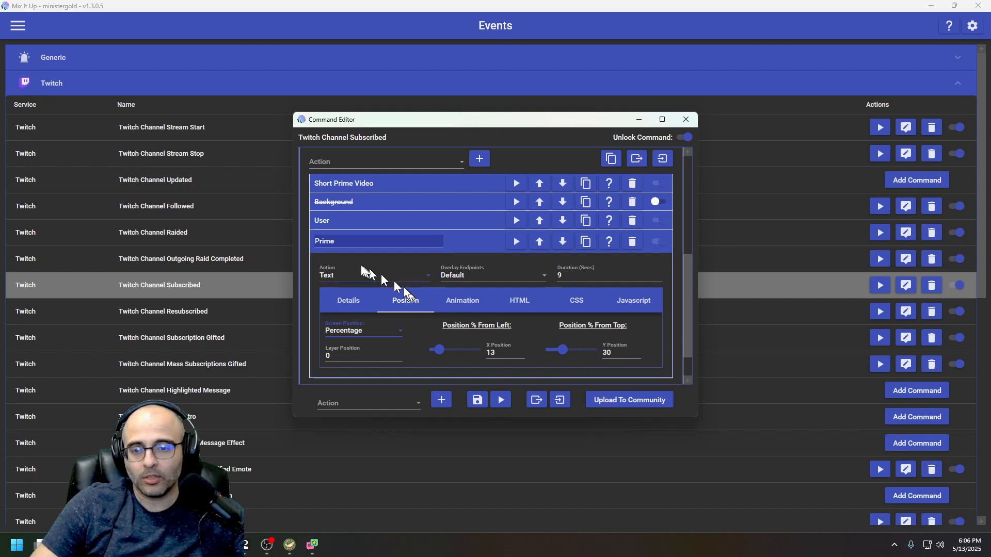
click(451, 242)
scroll(460, 245, up, 5)
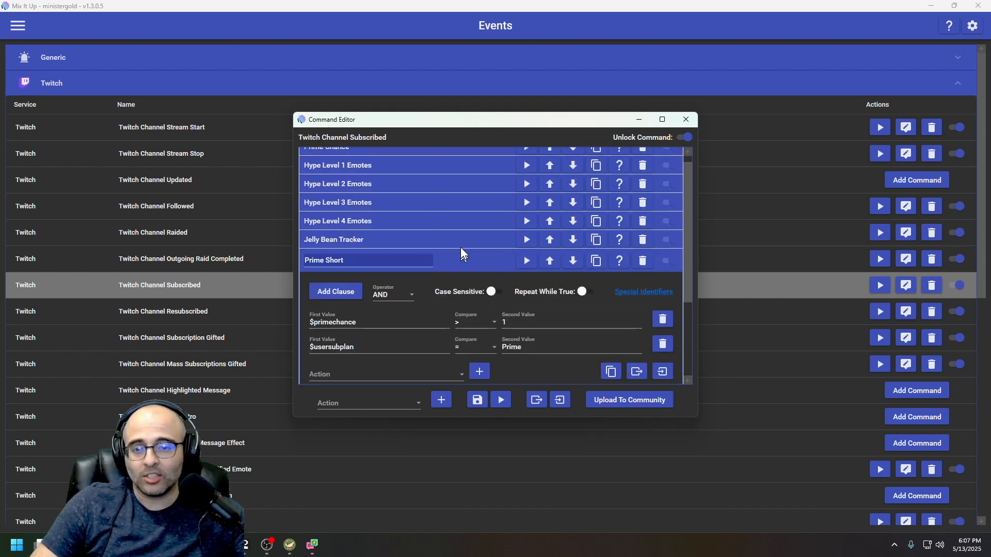
click(461, 259)
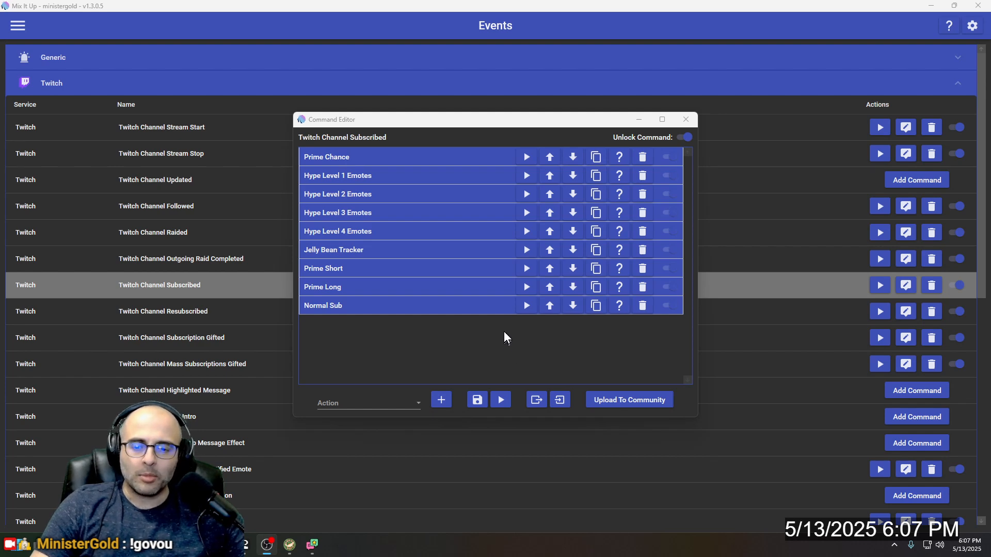
- Test the whole Twitch Channel Subscribed command with the $usersubplan test value set to Prime
click(501, 400)
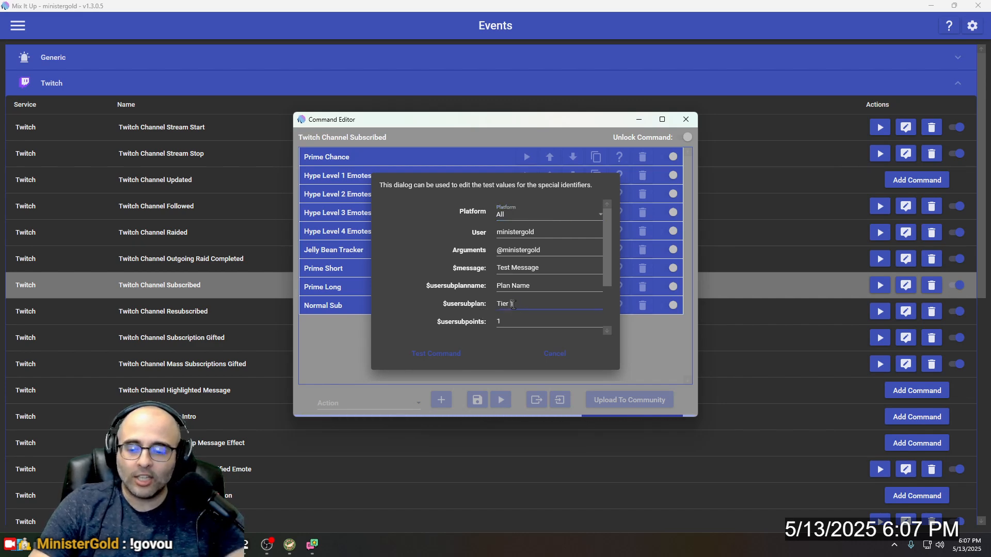
triple_click(514, 305)
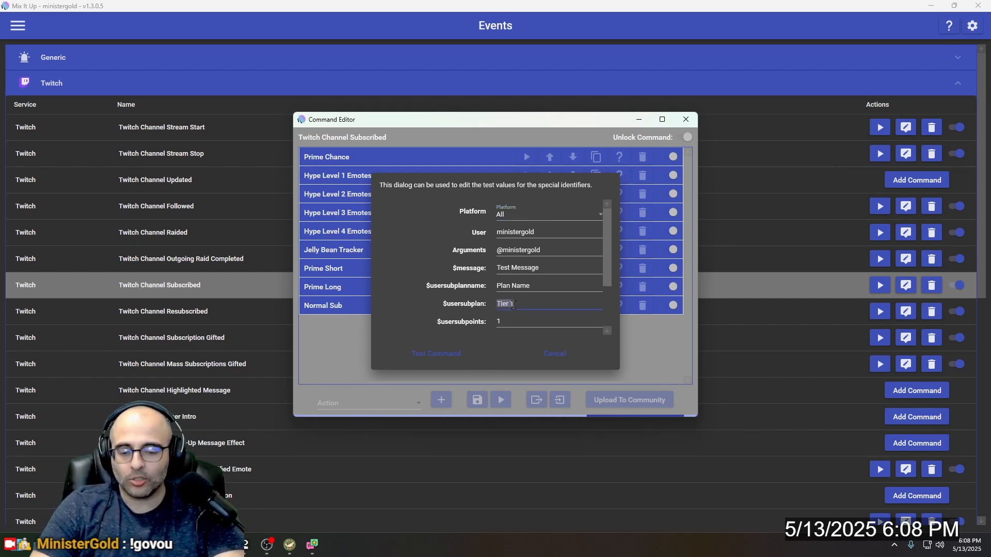
text(Prime)
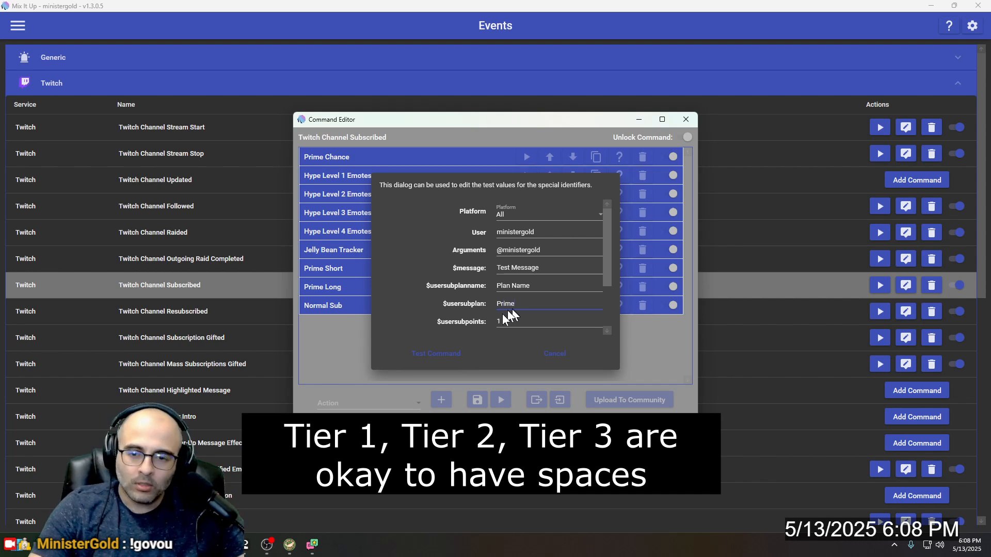
click(445, 353)
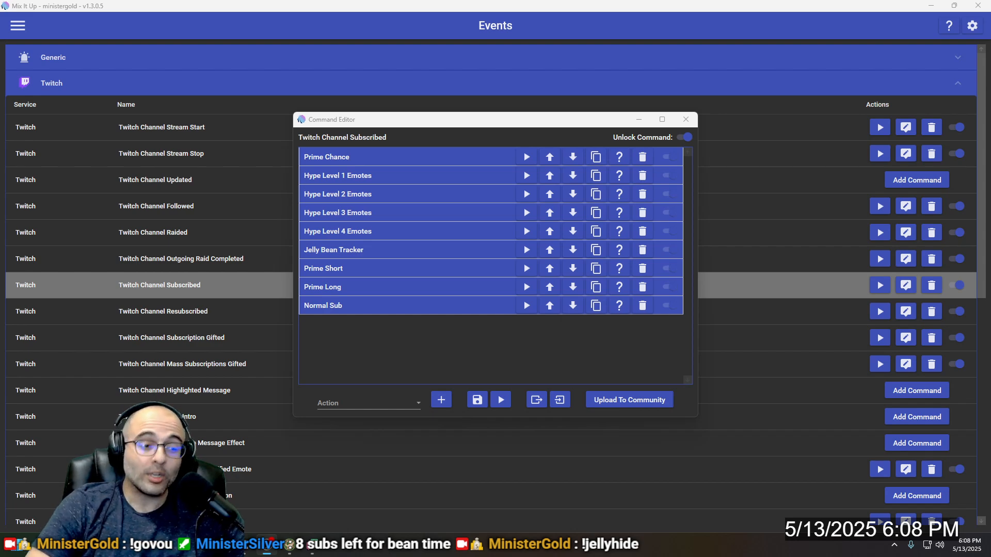
click(778, 284)
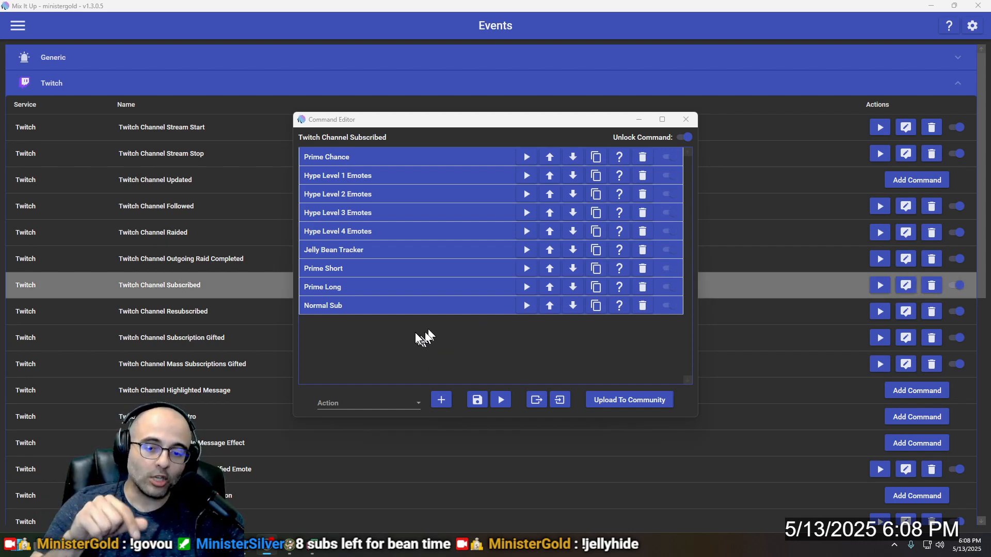
- Examine the Normal Sub conditional's $usersubplan clause and nested actions, and collapse it
click(373, 307)
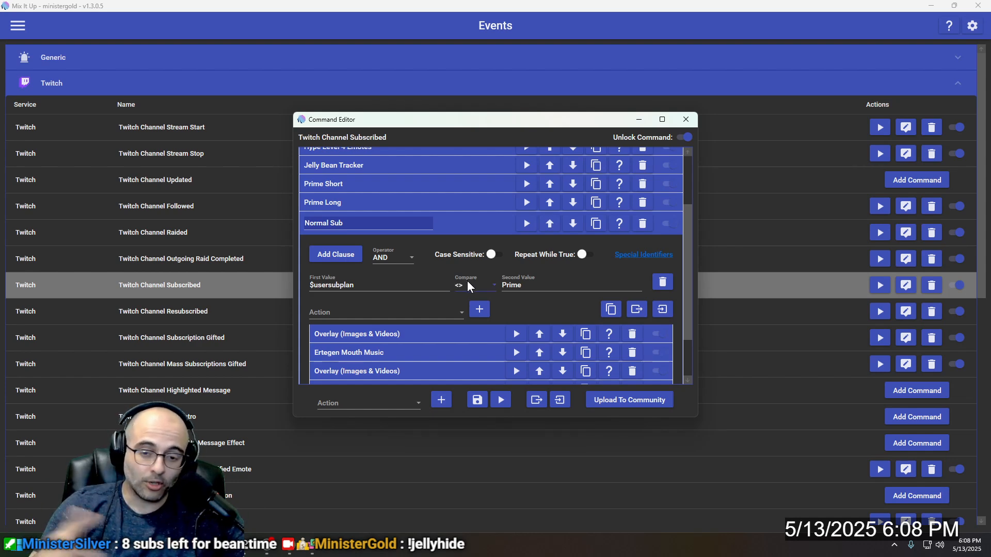
scroll(362, 310, down, 2)
scroll(361, 289, down, 1)
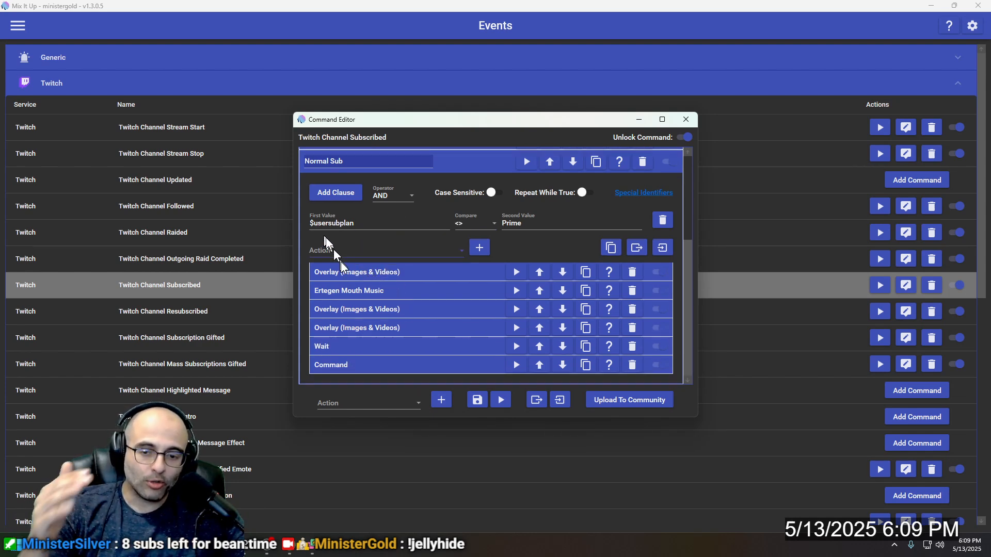
scroll(387, 338, up, 2)
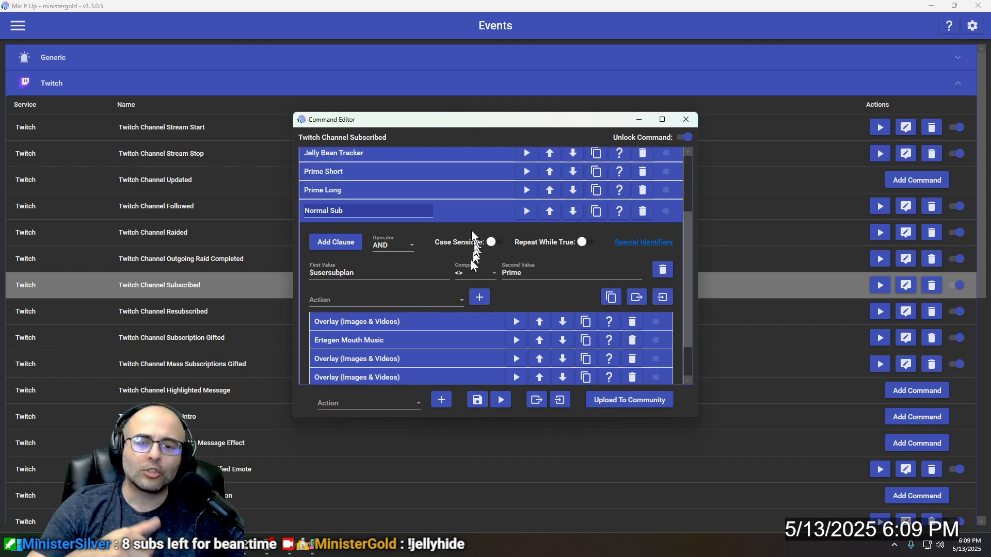
click(466, 215)
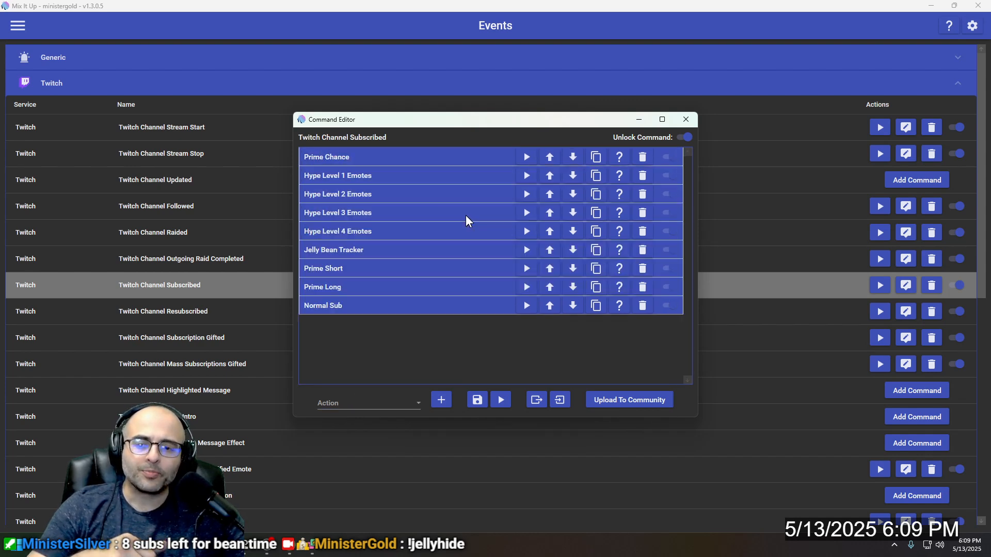
- Test the whole Twitch Channel Subscribed command with the default Tier 1 subscription plan
click(500, 401)
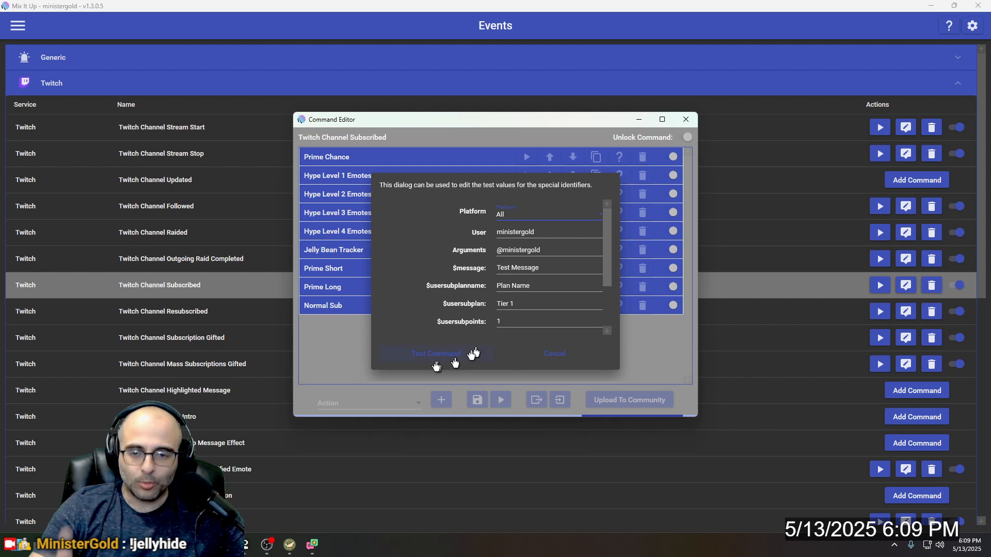
click(432, 356)
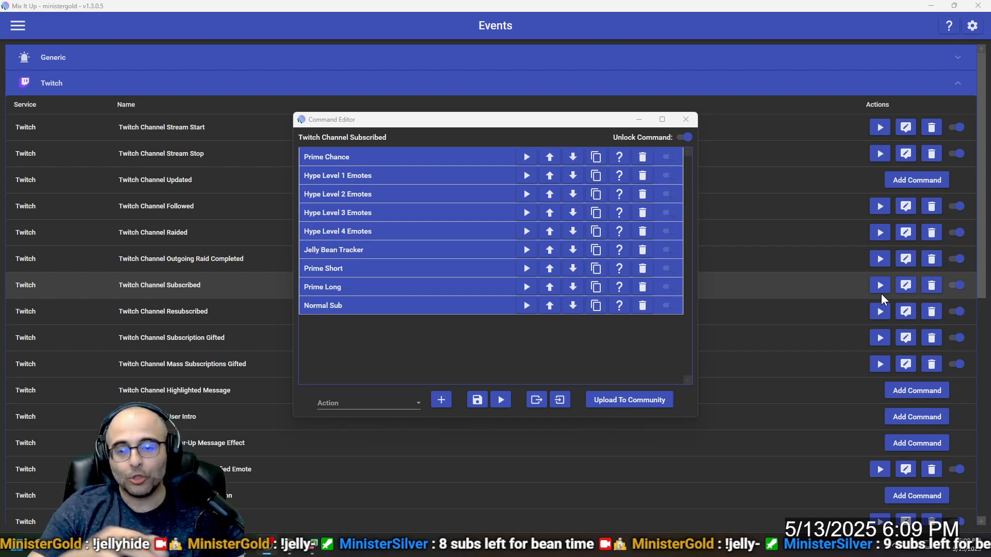
- Re-enter Prime as the second value of the Normal Sub conditional's $usersubplan clause, and collapse the conditional after reviewing it
click(436, 307)
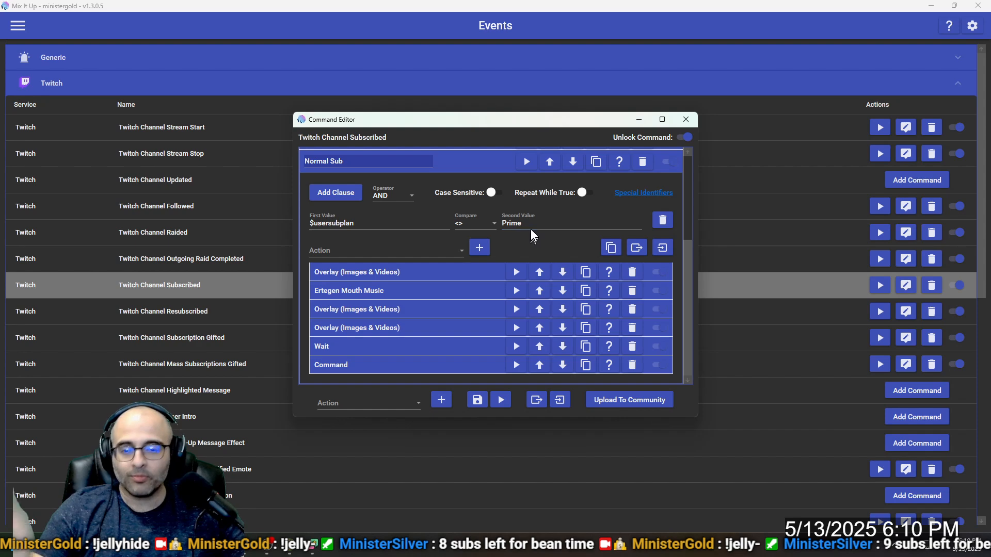
click(516, 221)
text(Prime)
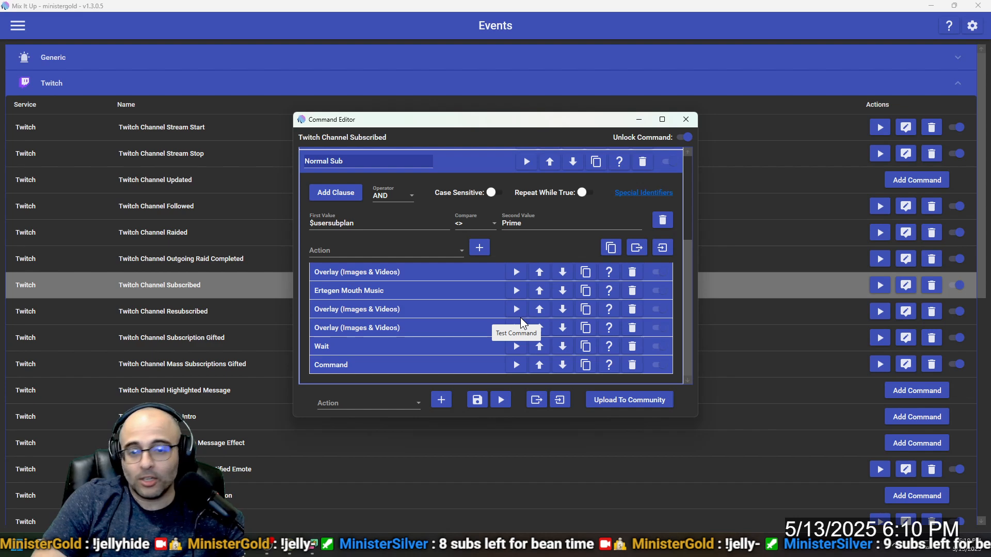
scroll(422, 296, up, 2)
scroll(422, 296, up, 2)
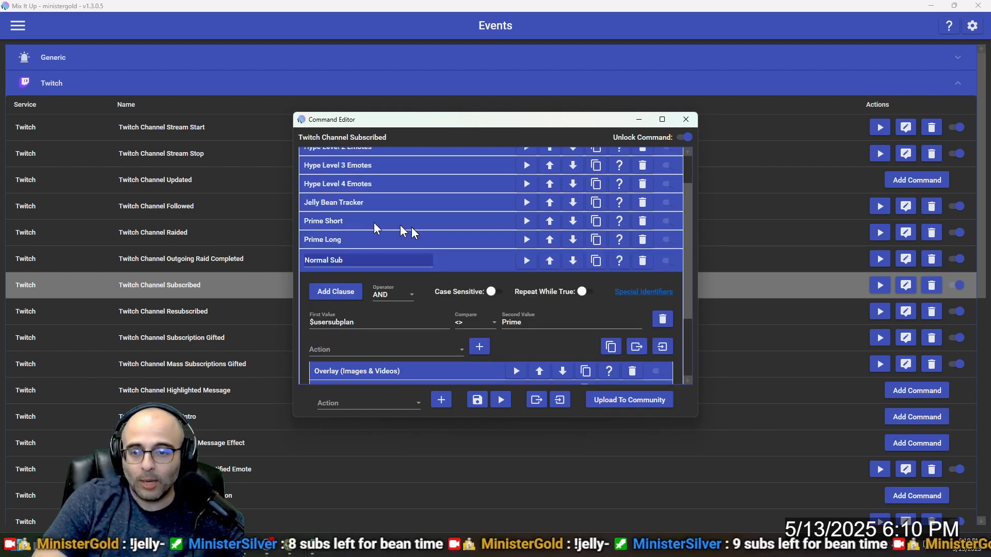
scroll(319, 266, down, 1)
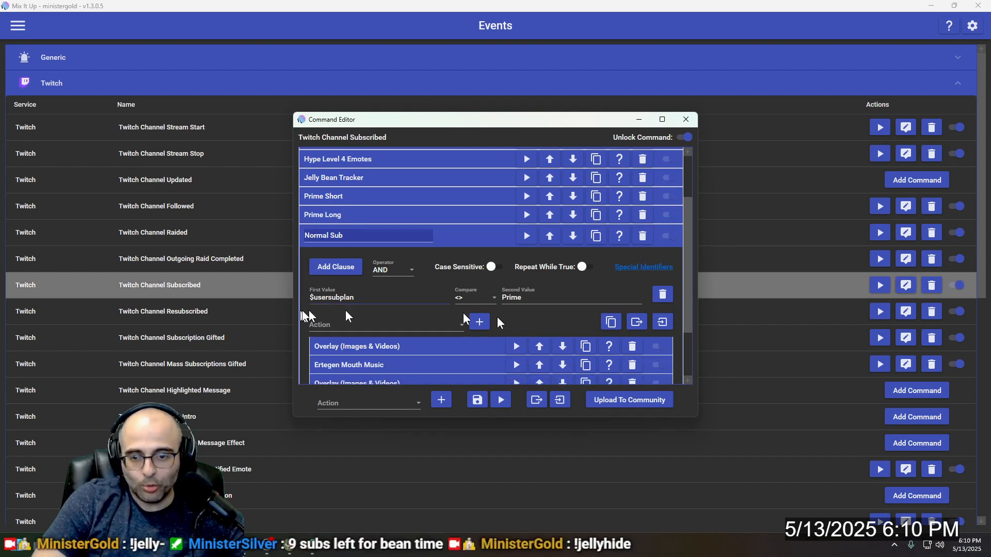
click(467, 239)
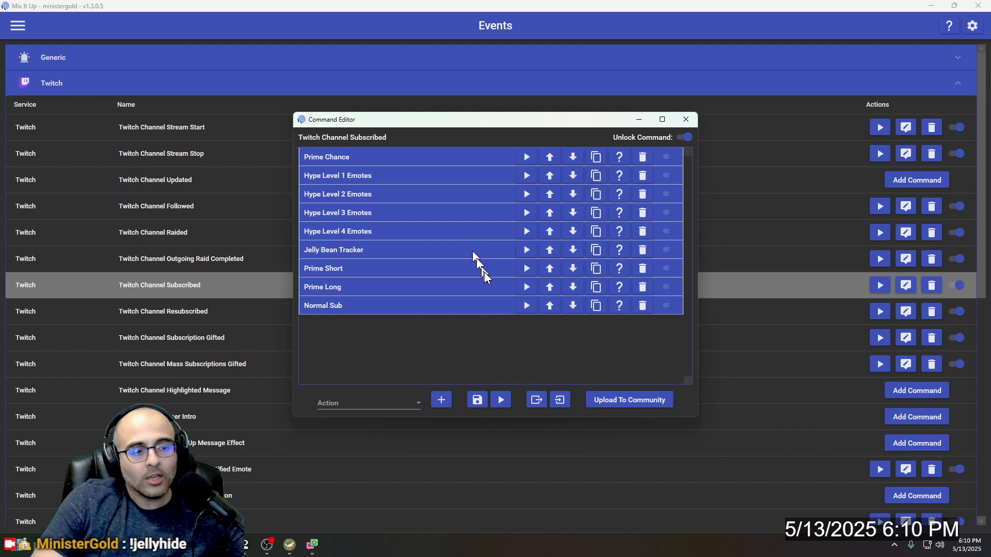